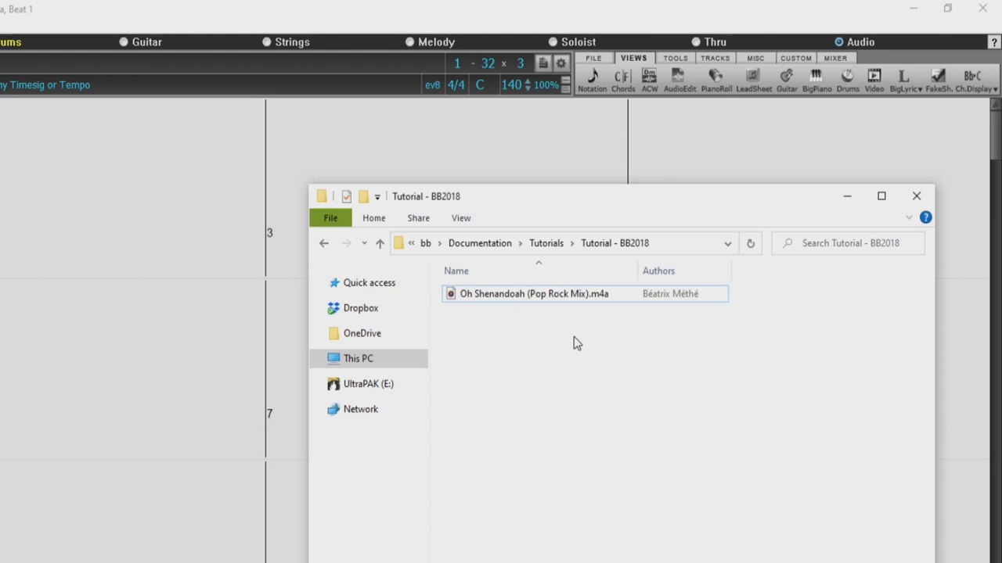
Step: Load the Oh Shenandoah (Pop Rock Mix) m4a as a new song and check its style menu
{"action": "left_click_drag", "start_coordinate": [555, 296], "coordinate": [125, 374]}
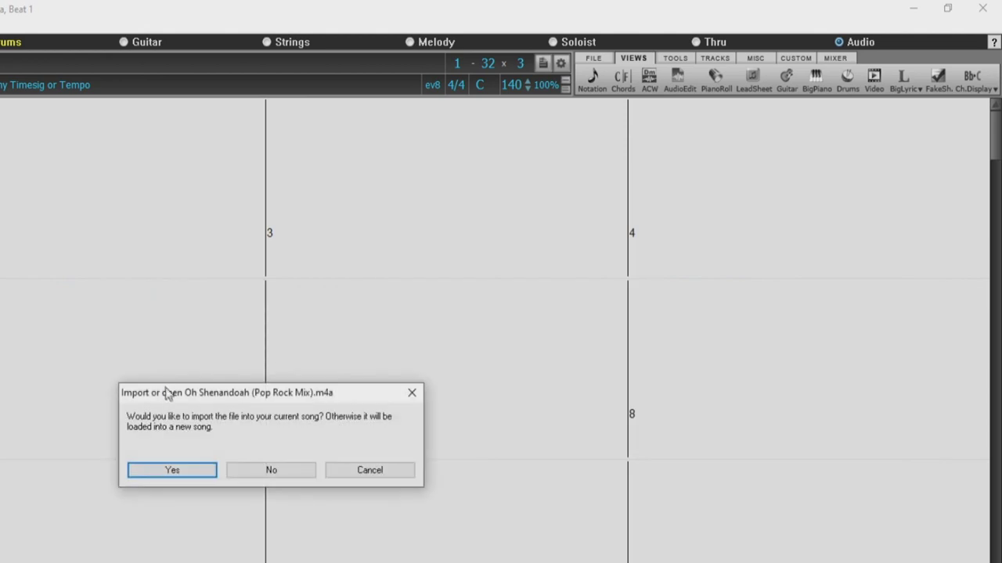
{"action": "left_click", "coordinate": [246, 470]}
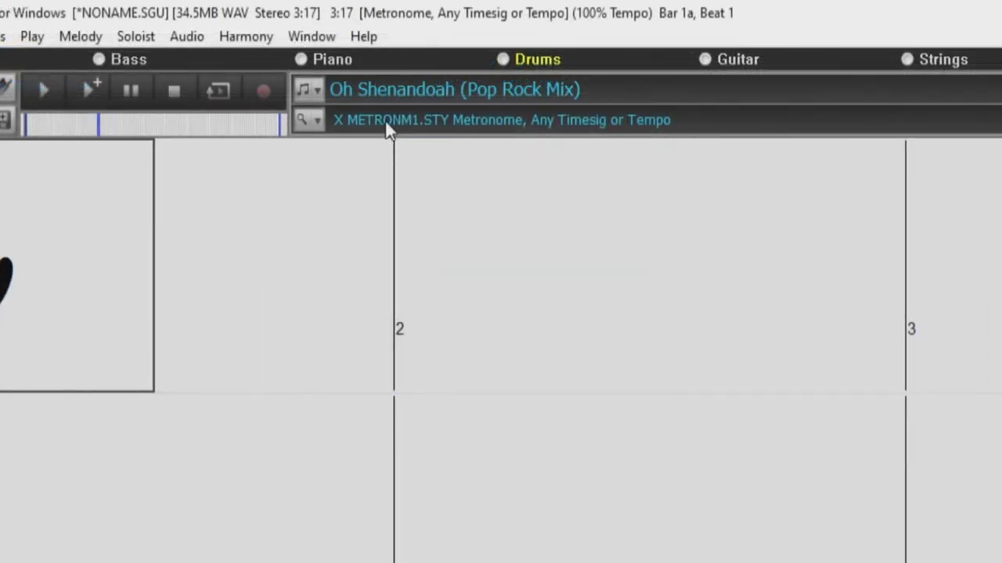
{"action": "left_click", "coordinate": [380, 116]}
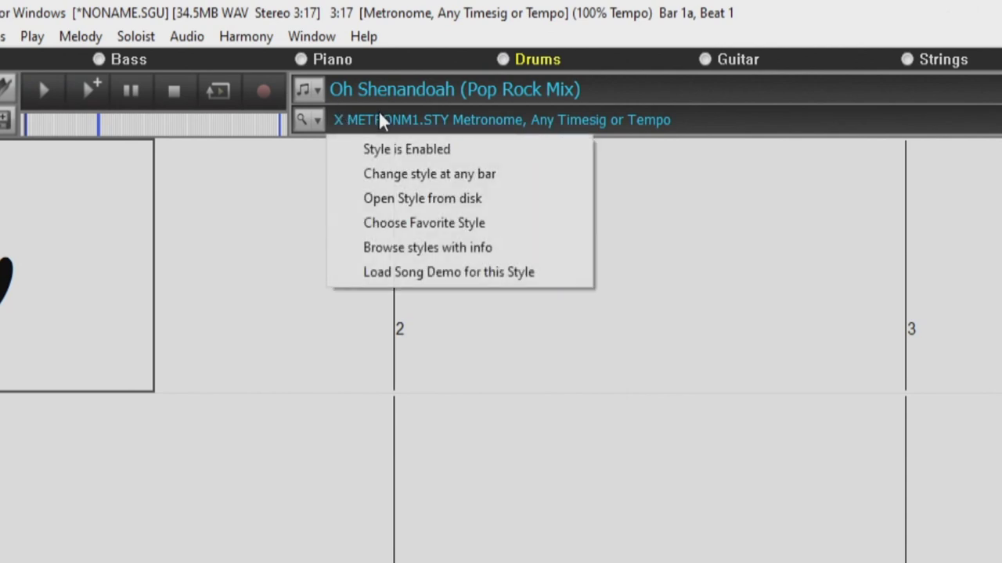
{"action": "left_click", "coordinate": [696, 182]}
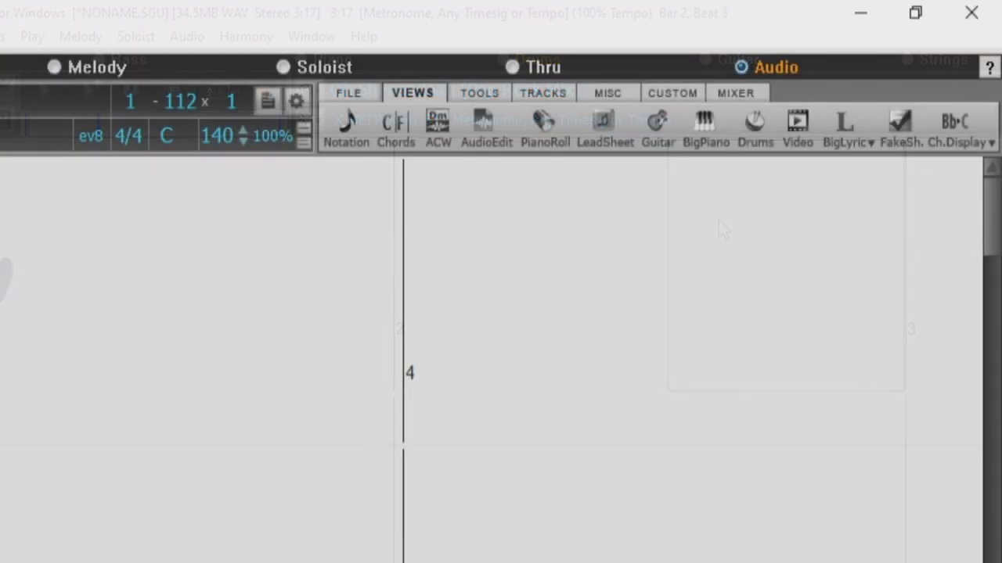
Step: Open the Audio Chord Wizard waveform view with Marker Mode set to Audio Chord Wizard
{"action": "left_click", "coordinate": [443, 123]}
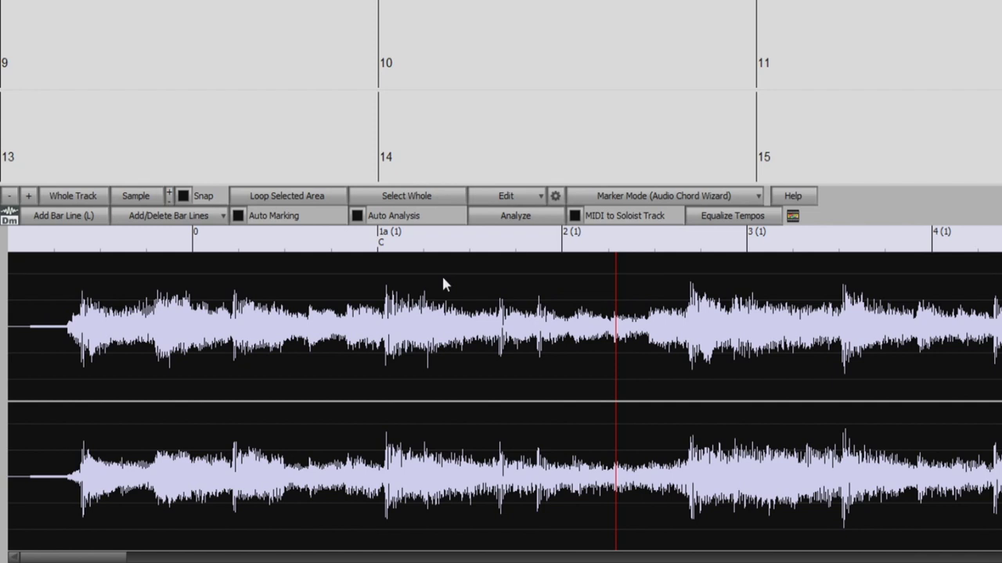
{"action": "left_click", "coordinate": [760, 197]}
{"action": "left_click", "coordinate": [637, 237]}
Step: Place the first bar line at the start of the audio and fine-tune it onto the downbeat
{"action": "left_click", "coordinate": [81, 278]}
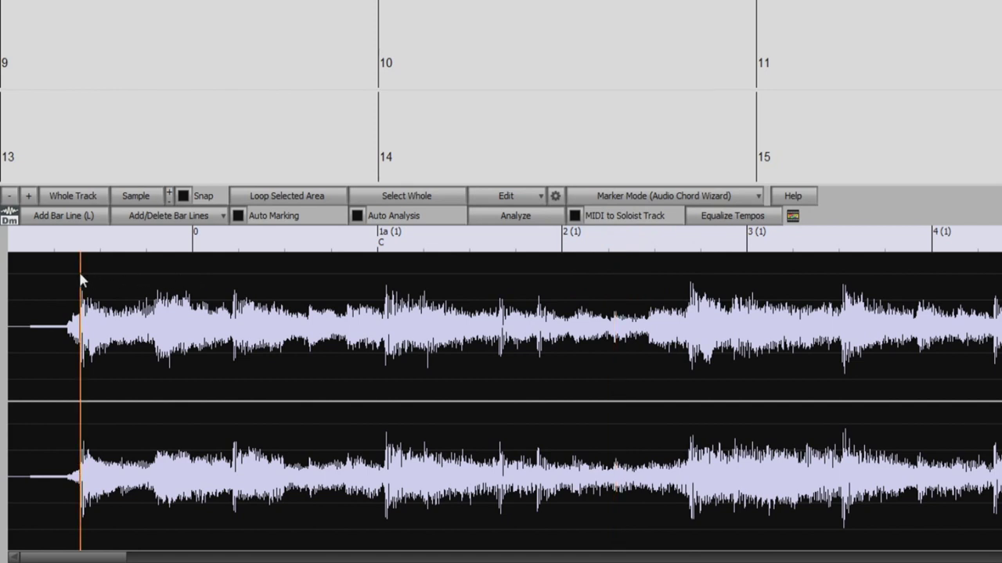
{"action": "left_click", "coordinate": [68, 219]}
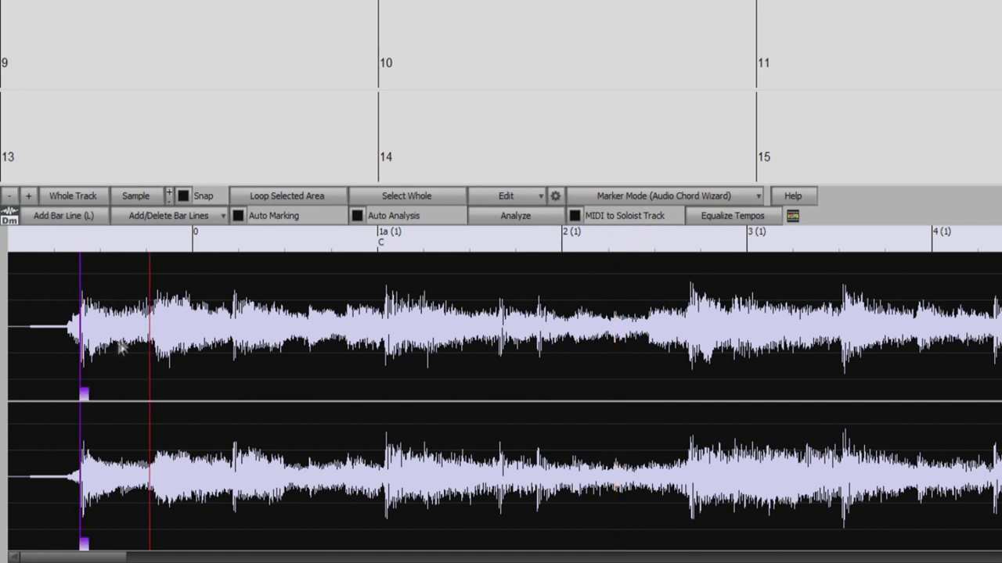
{"action": "scroll", "coordinate": [102, 349], "scroll_direction": "up", "scroll_amount": 2}
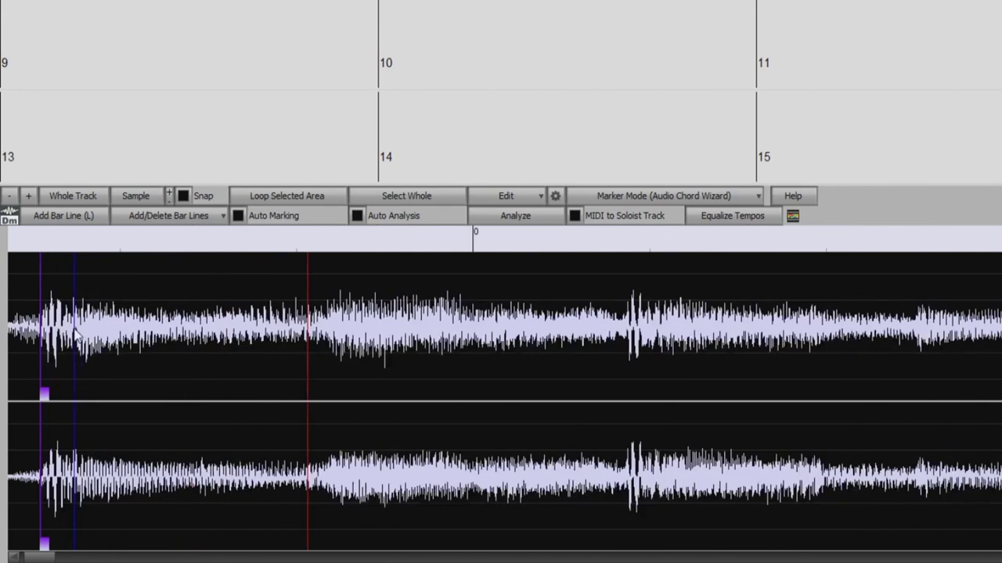
{"action": "mouse_move", "coordinate": [45, 399]}
{"action": "left_mouse_down"}
{"action": "mouse_move", "coordinate": [104, 404]}
{"action": "mouse_move", "coordinate": [61, 402]}
{"action": "mouse_move", "coordinate": [55, 412]}
{"action": "left_mouse_up"}
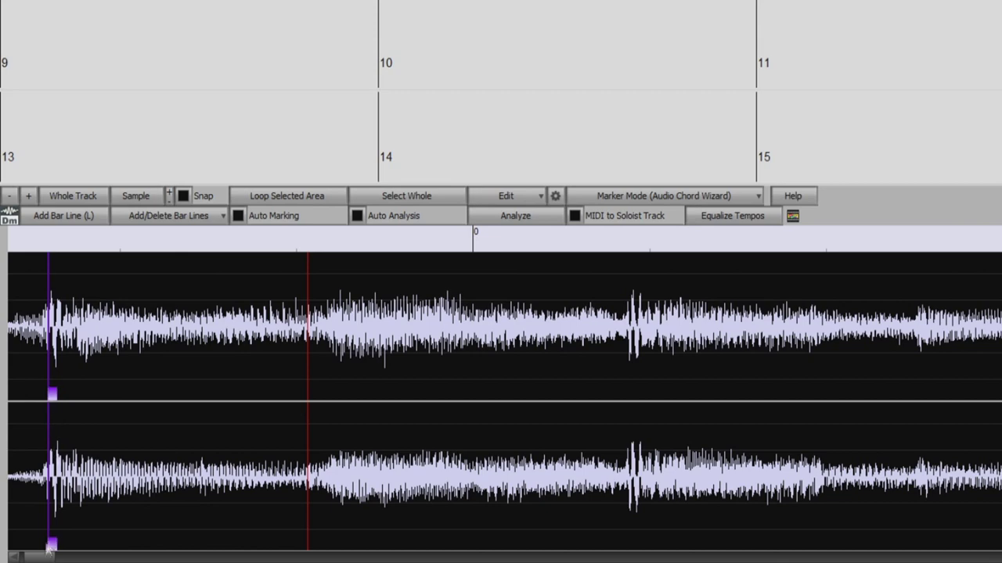
{"action": "left_click_drag", "start_coordinate": [45, 557], "coordinate": [35, 557]}
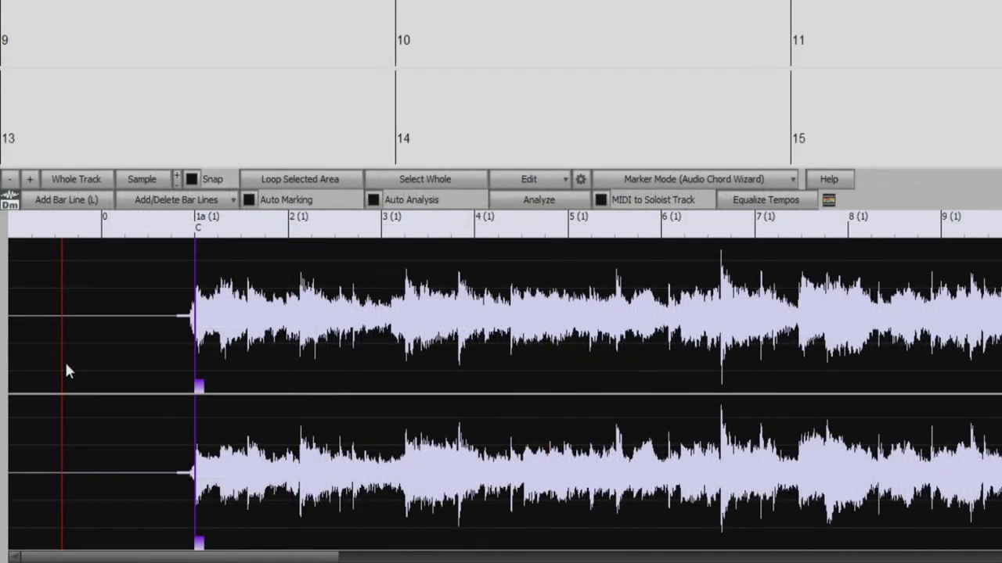
Step: During playback, tap bar lines on the downbeats of bars 2, 3 and 4
{"action": "key", "text": "space"}
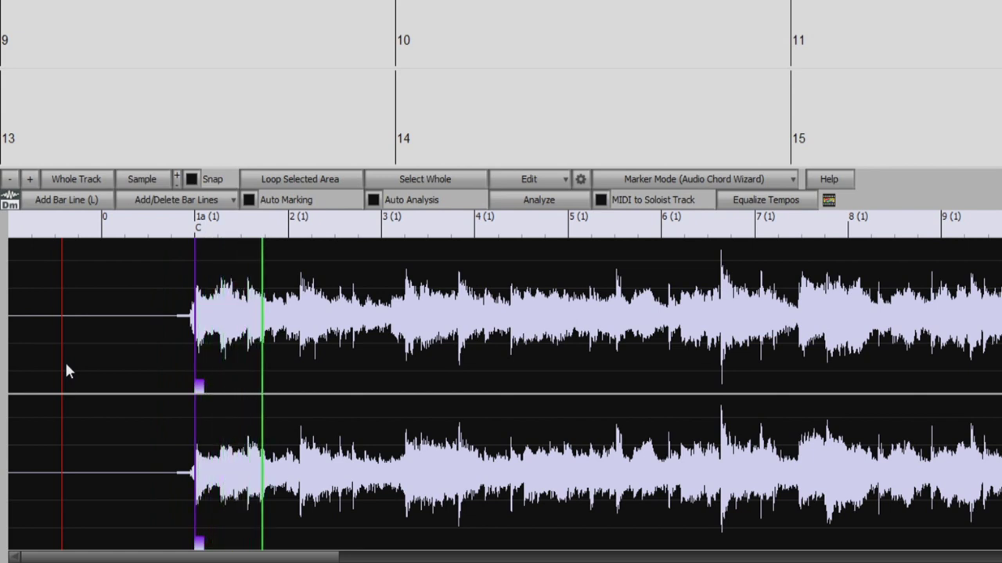
{"action": "key", "text": "l"}
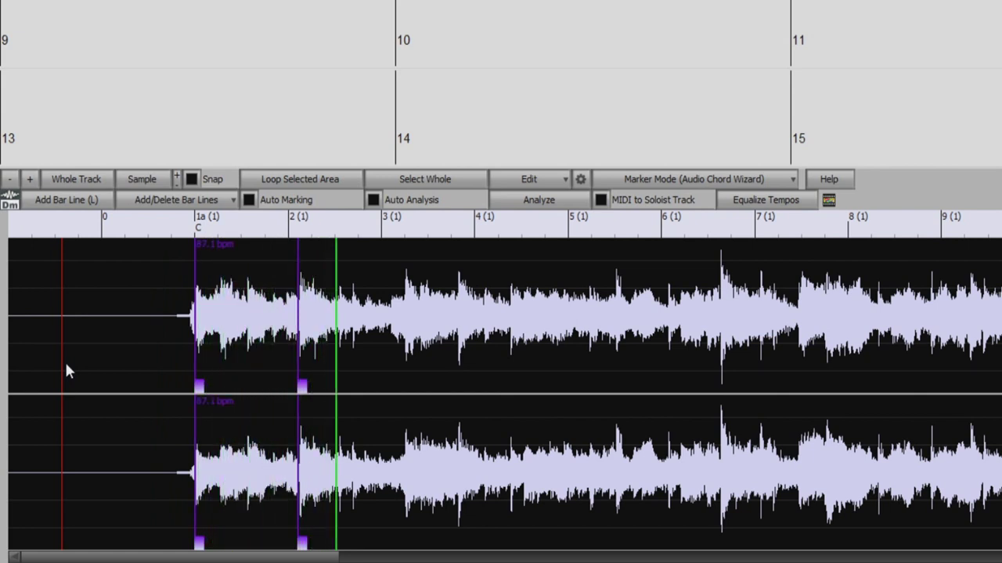
{"action": "key", "text": "l"}
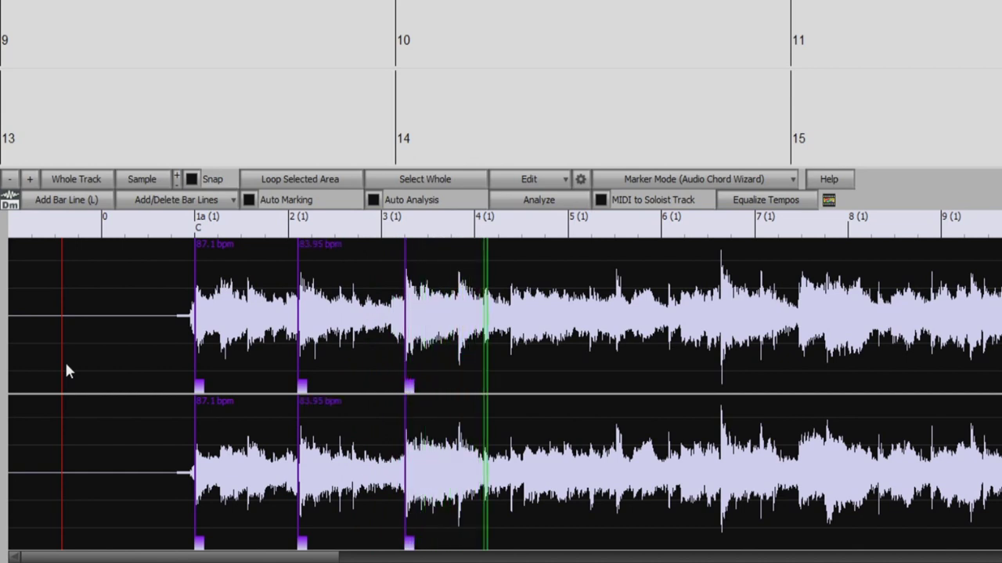
{"action": "key", "text": "l"}
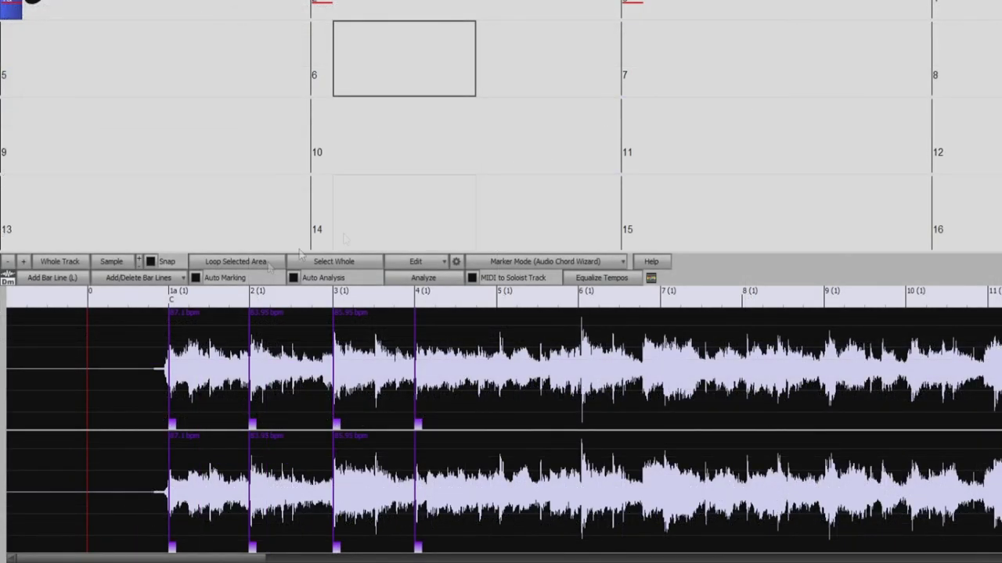
Step: Drag the bar 2, 3 and 4 lines onto the beats, then enable Auto Marking
{"action": "scroll", "coordinate": [254, 368], "scroll_direction": "up", "scroll_amount": 8}
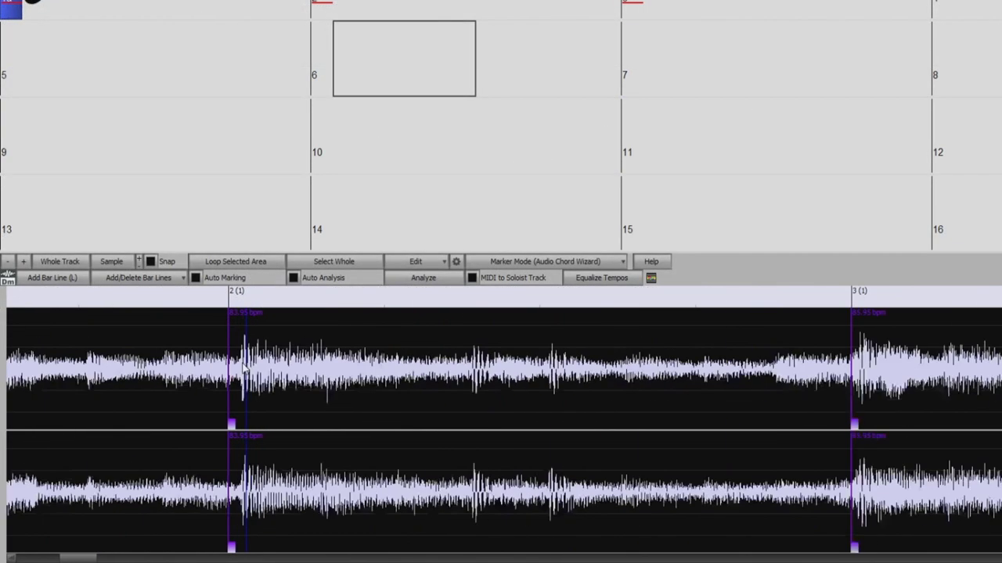
{"action": "scroll", "coordinate": [245, 368], "scroll_direction": "down", "scroll_amount": 4}
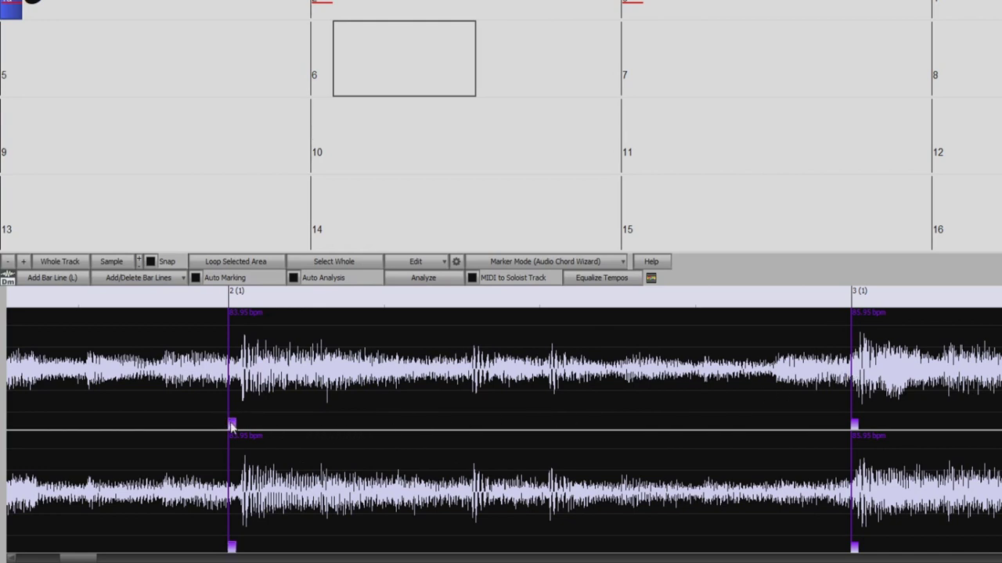
{"action": "left_click_drag", "start_coordinate": [232, 424], "coordinate": [243, 426]}
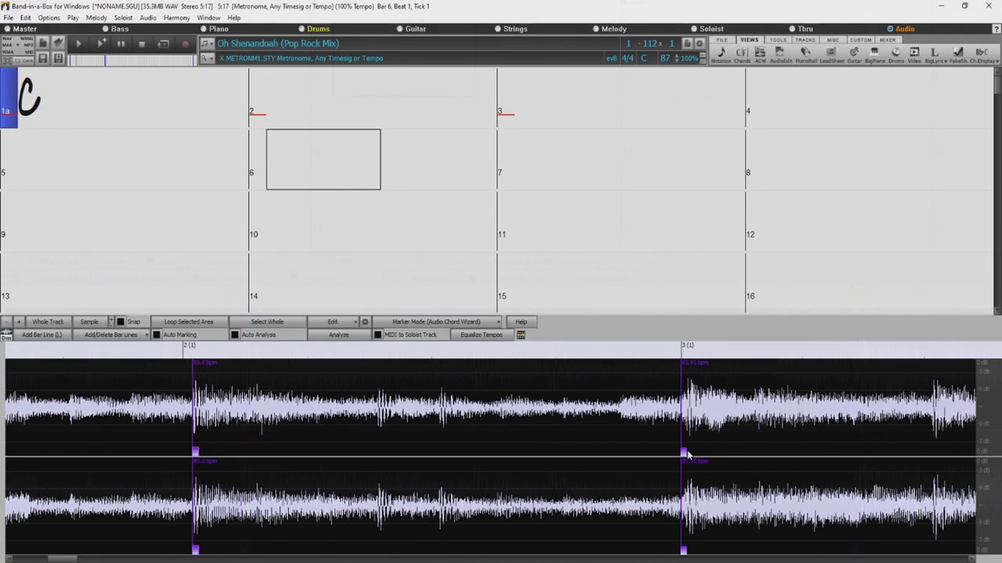
{"action": "left_click_drag", "start_coordinate": [685, 453], "coordinate": [711, 454]}
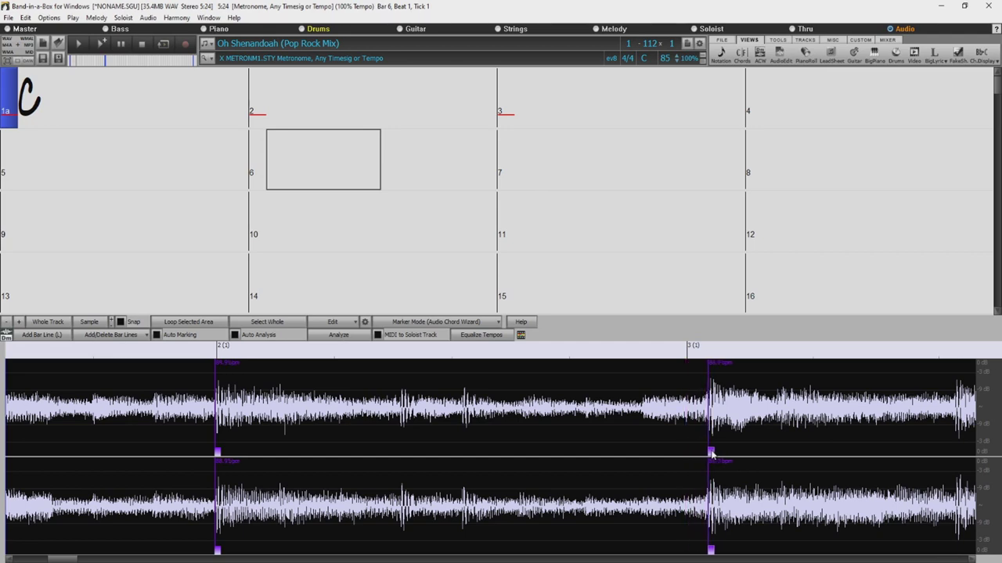
{"action": "scroll", "coordinate": [517, 426], "scroll_direction": "down", "scroll_amount": 3}
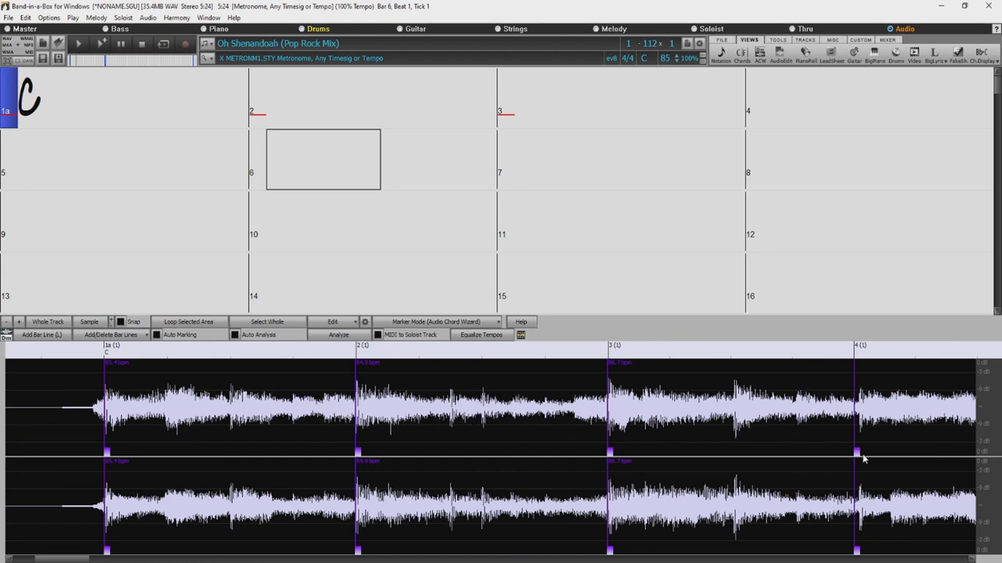
{"action": "left_click_drag", "start_coordinate": [858, 455], "coordinate": [862, 454]}
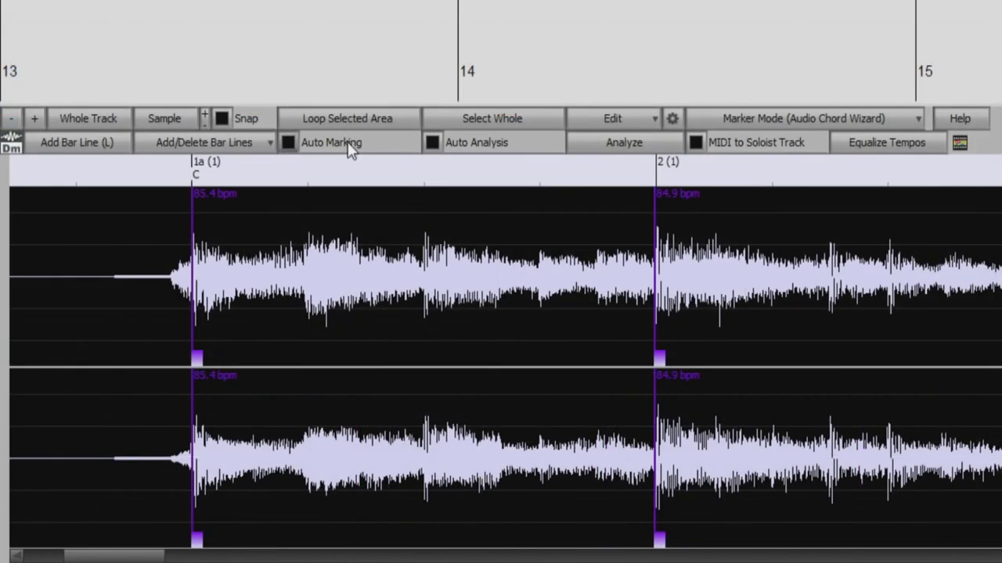
{"action": "left_click", "coordinate": [347, 147]}
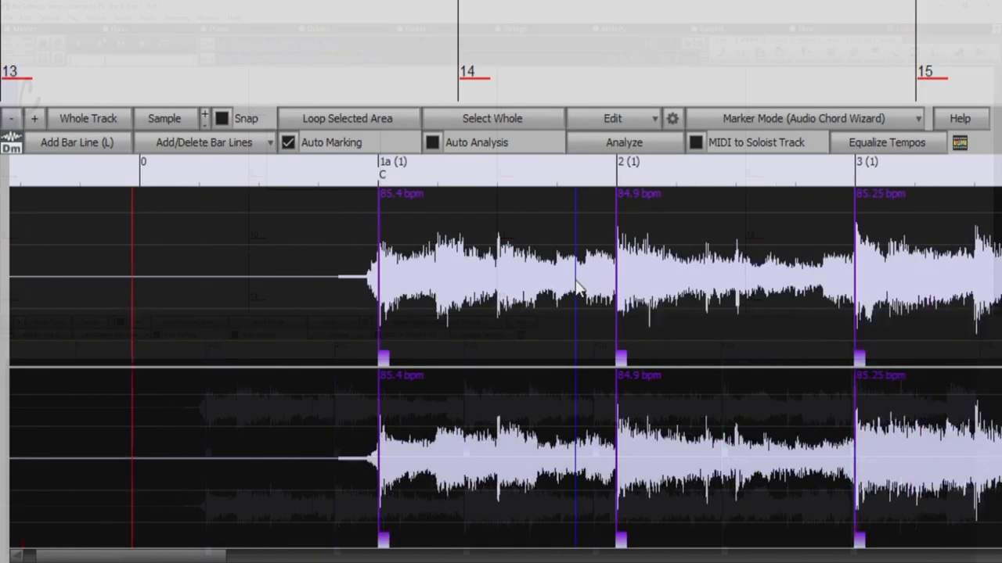
Step: Let Auto Marking place bar lines through bar 15 at 85.25 bpm, then return to bar 1
{"action": "scroll", "coordinate": [313, 415], "scroll_direction": "down", "scroll_amount": 1}
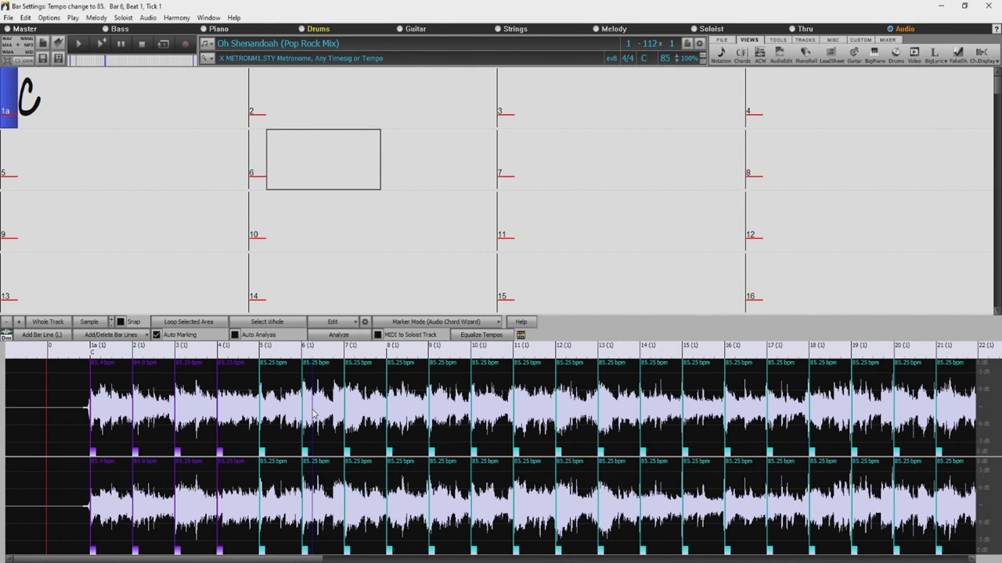
{"action": "left_click", "coordinate": [317, 406]}
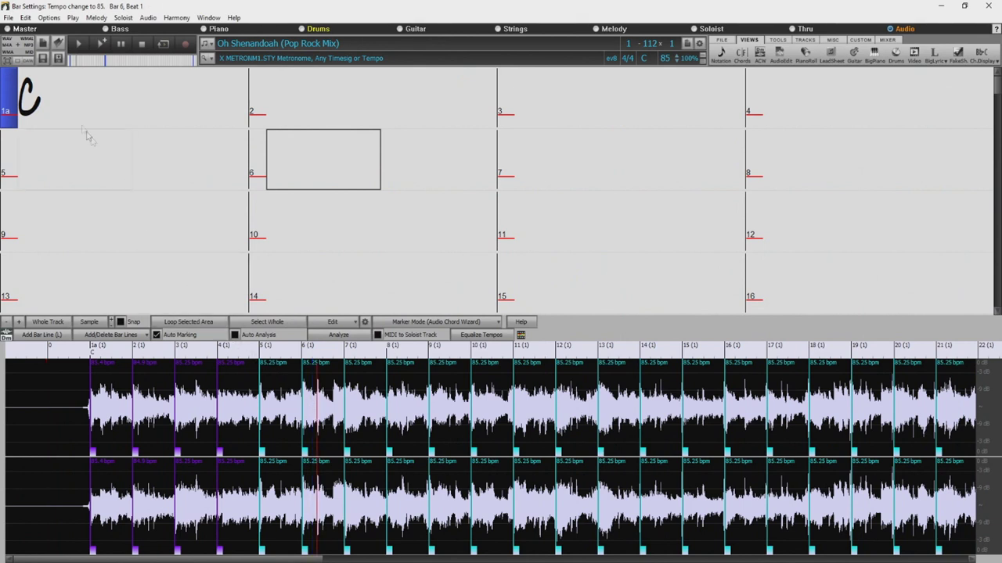
{"action": "left_click", "coordinate": [65, 107]}
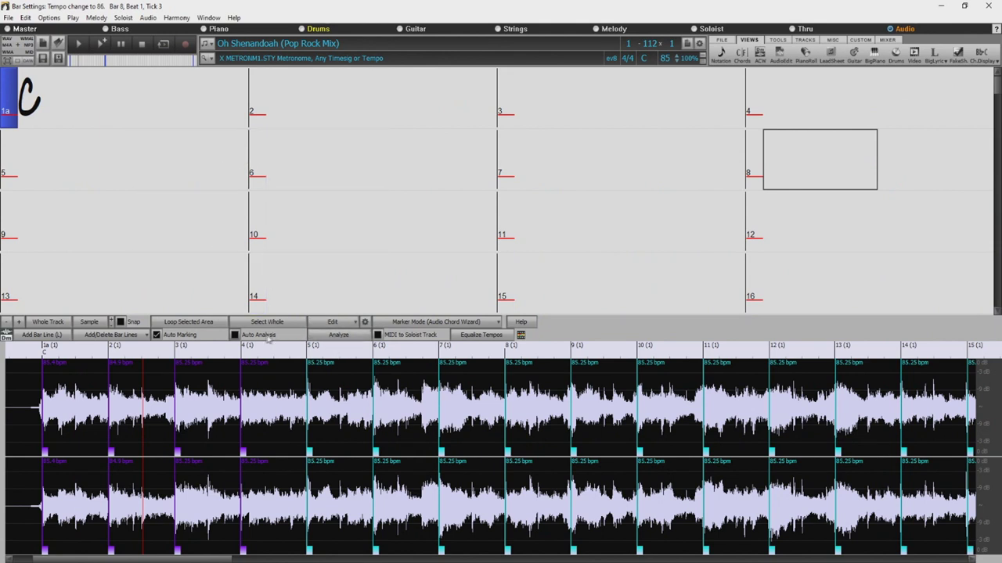
Step: Tick Auto Analysis to detect the song's chords from the audio
{"action": "left_click", "coordinate": [242, 337]}
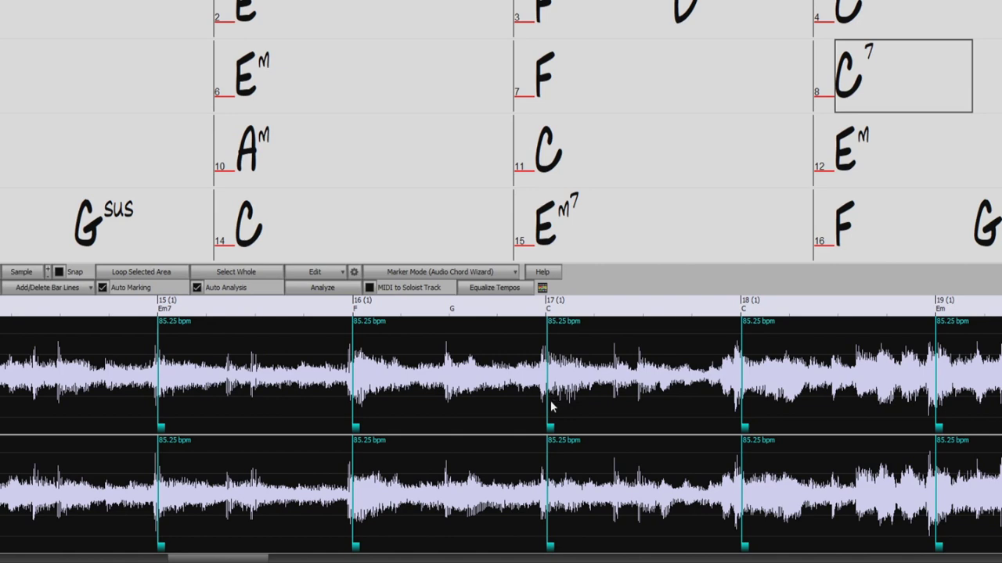
Step: Shift the bar 17 and bar 42 lines in the waveform to line up with the beats
{"action": "left_click_drag", "start_coordinate": [216, 558], "coordinate": [196, 559]}
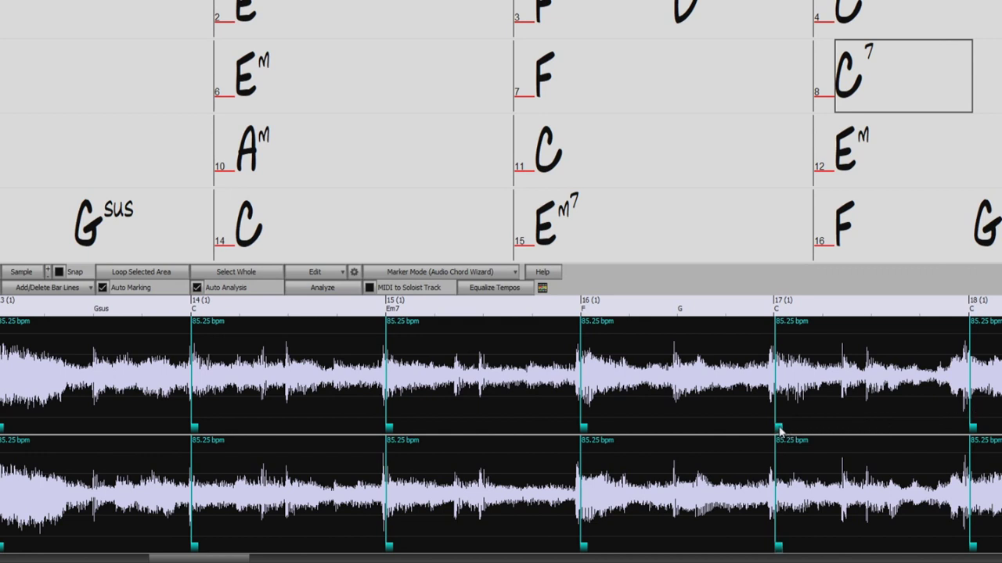
{"action": "left_click_drag", "start_coordinate": [779, 428], "coordinate": [772, 432]}
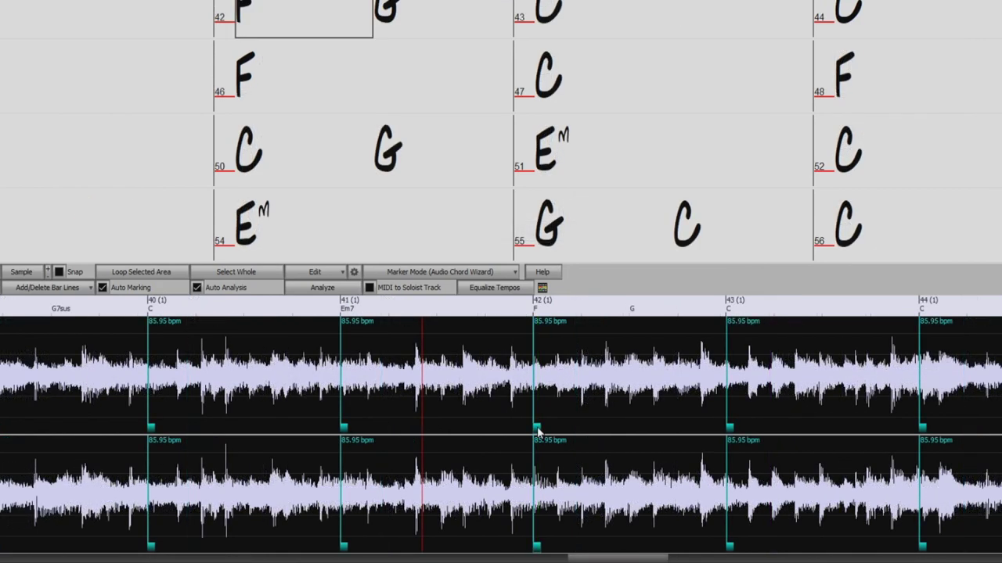
{"action": "left_click_drag", "start_coordinate": [537, 429], "coordinate": [514, 429]}
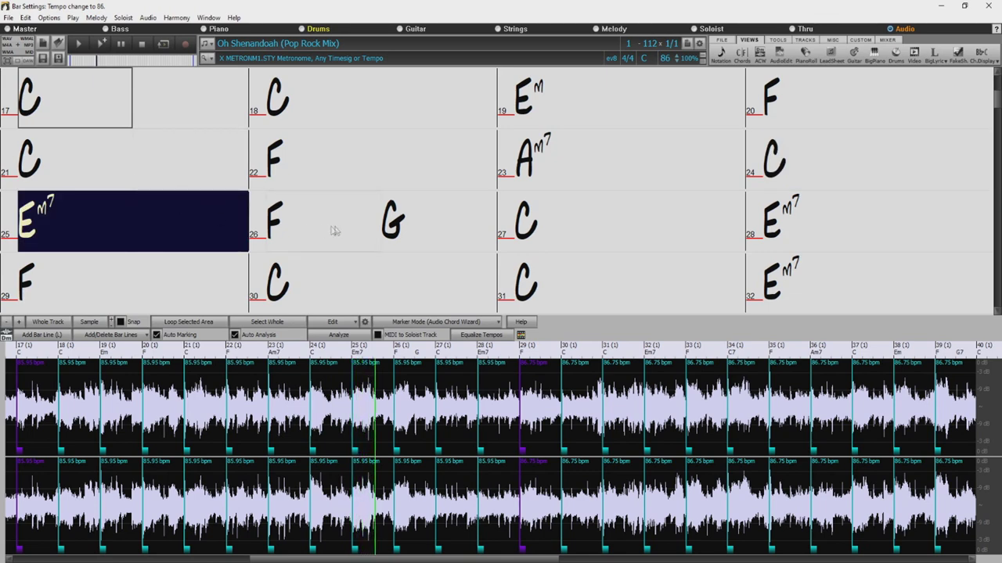
Step: Add a part marker at bar 27 (27a) and select bar 5 in the chord sheet
{"action": "left_click", "coordinate": [510, 227]}
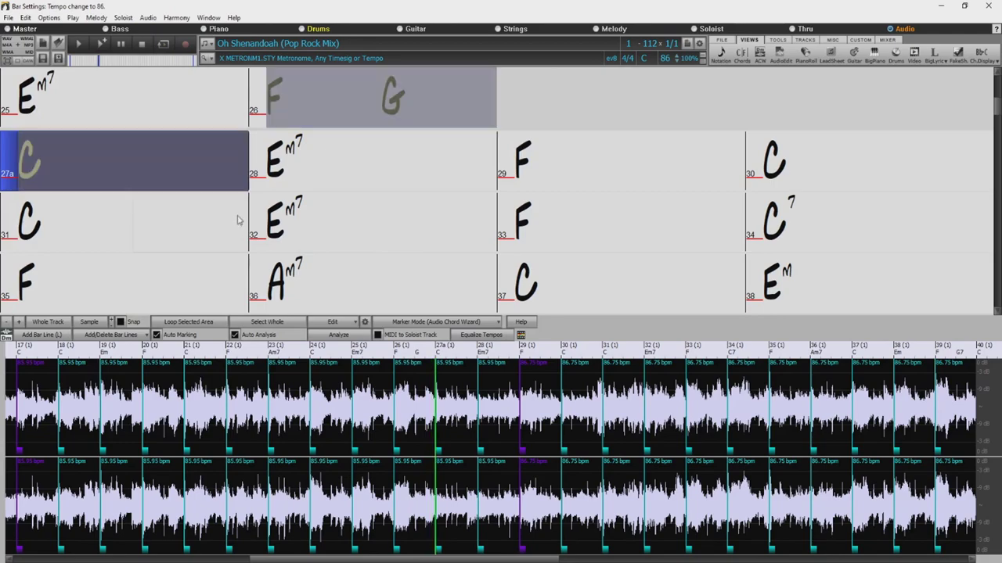
{"action": "scroll", "coordinate": [237, 214], "scroll_direction": "up", "scroll_amount": 1}
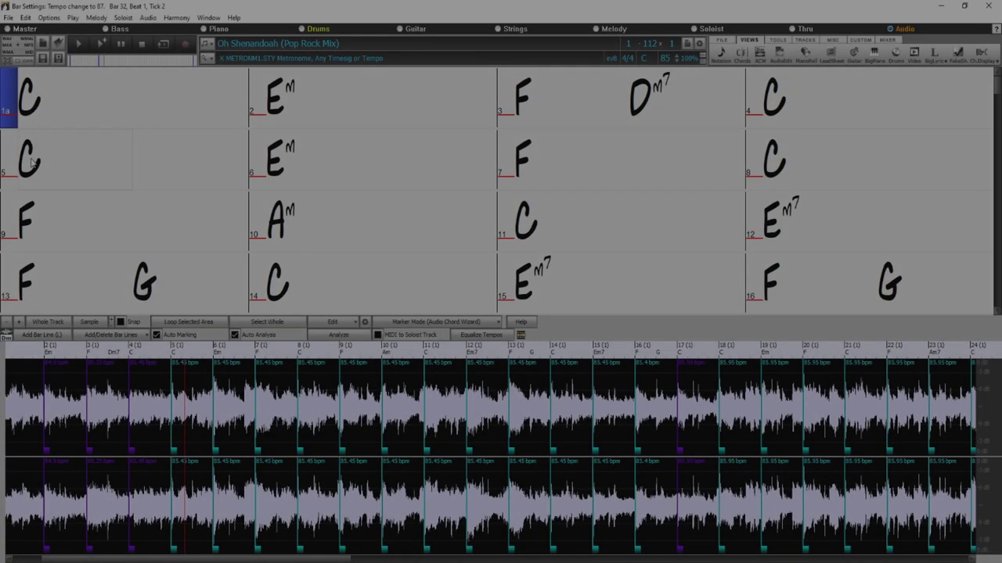
{"action": "left_click_drag", "start_coordinate": [62, 159], "coordinate": [224, 133]}
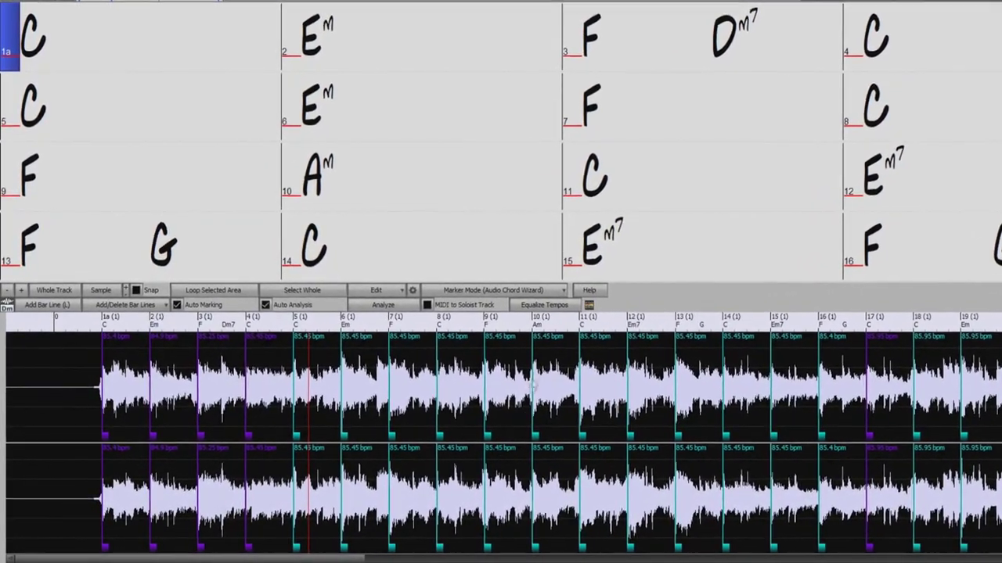
Step: Equalize tempos, stretching the whole audio to a constant 86 bpm
{"action": "left_click", "coordinate": [553, 301]}
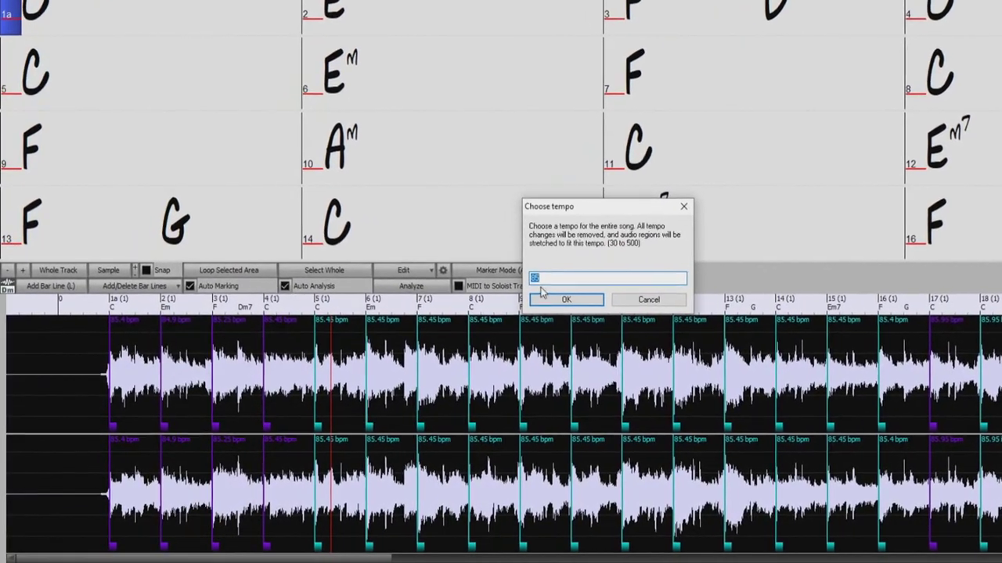
{"action": "type", "text": "8"}
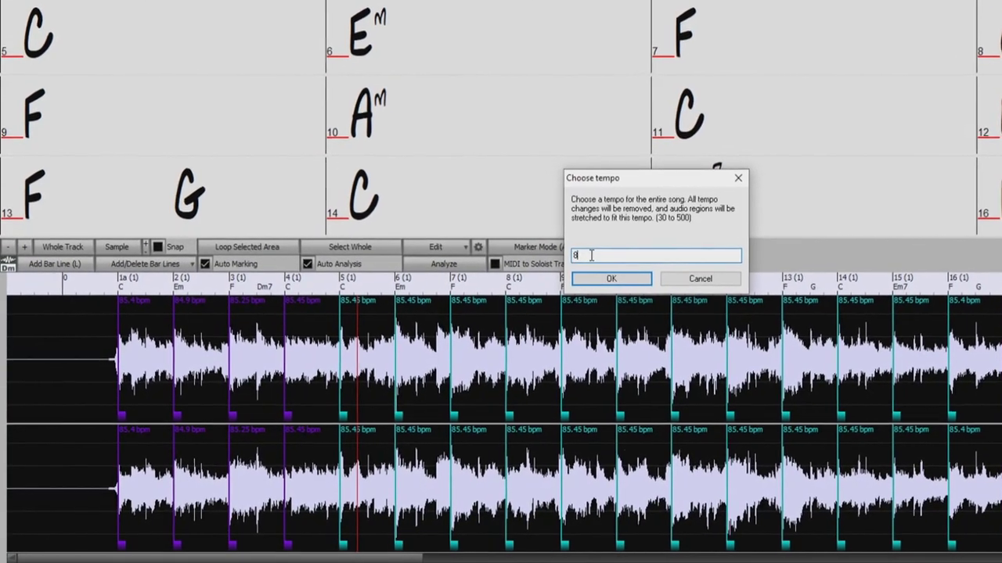
{"action": "type", "text": "6"}
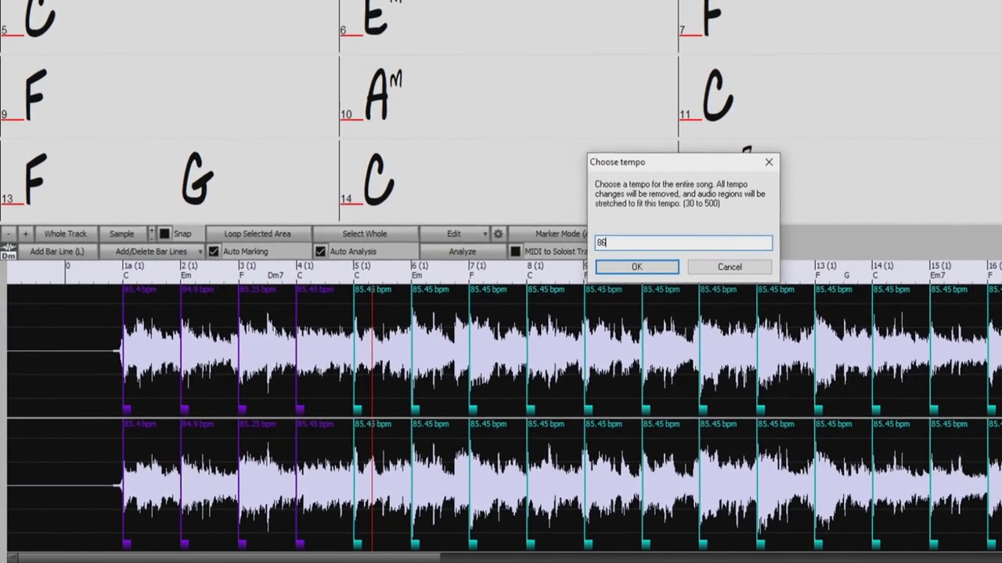
{"action": "left_click", "coordinate": [633, 259]}
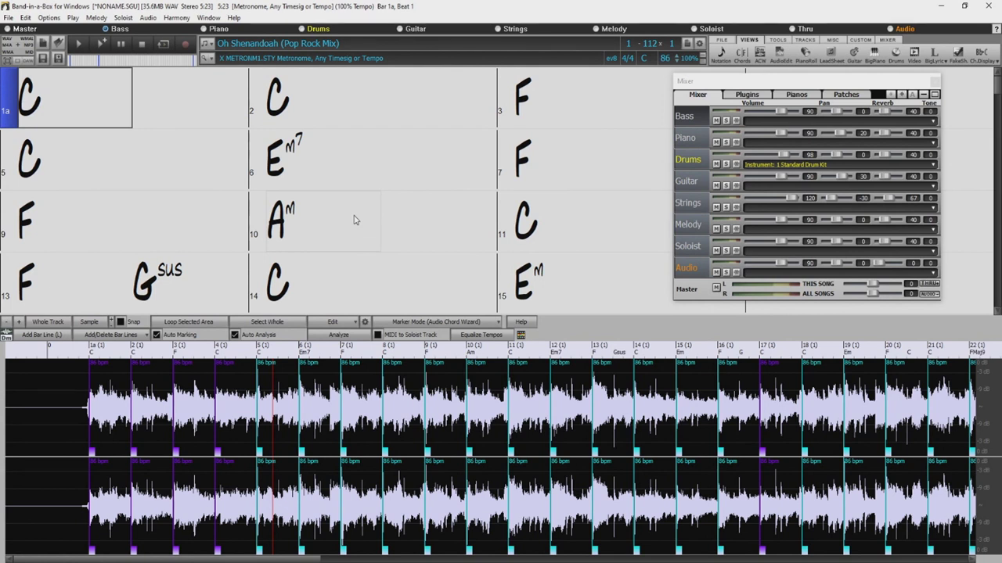
Step: Enable the style, loop Rainstick - long.wav on Drums, and pick the CountryEddy12-key Ev 085 pedal steel RealTrack
{"action": "left_click", "coordinate": [233, 61]}
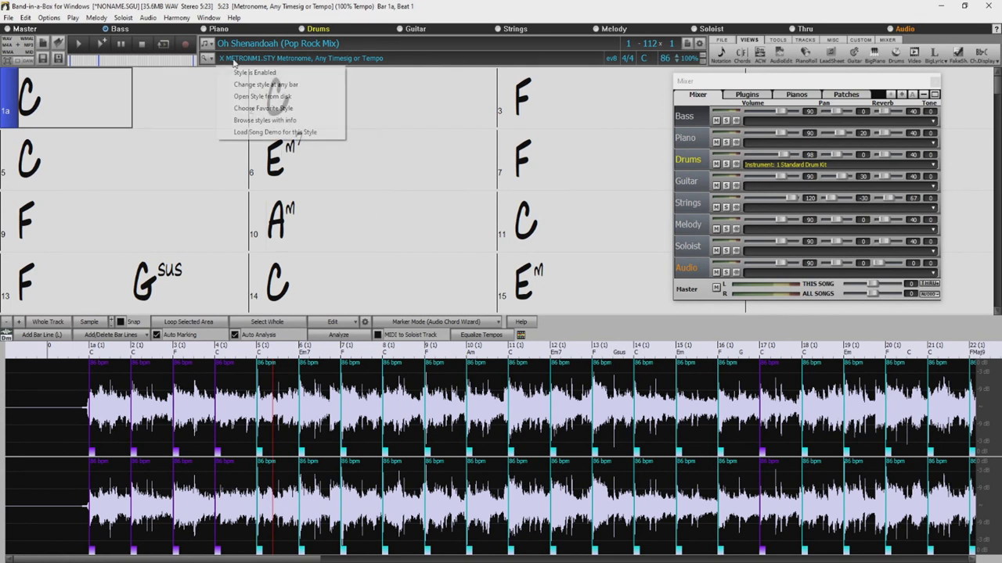
{"action": "left_click", "coordinate": [256, 73]}
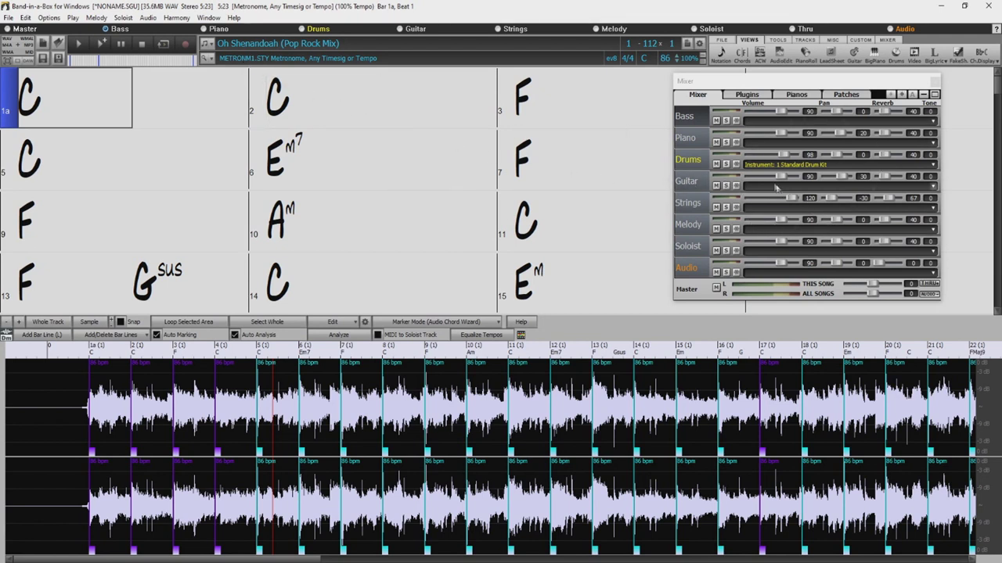
{"action": "left_click", "coordinate": [755, 166]}
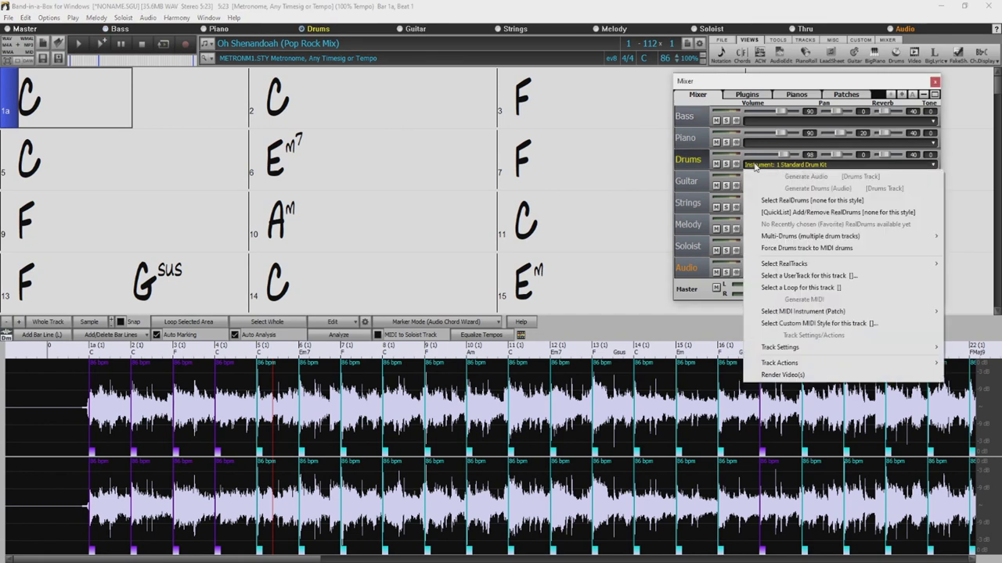
{"action": "left_click", "coordinate": [789, 288]}
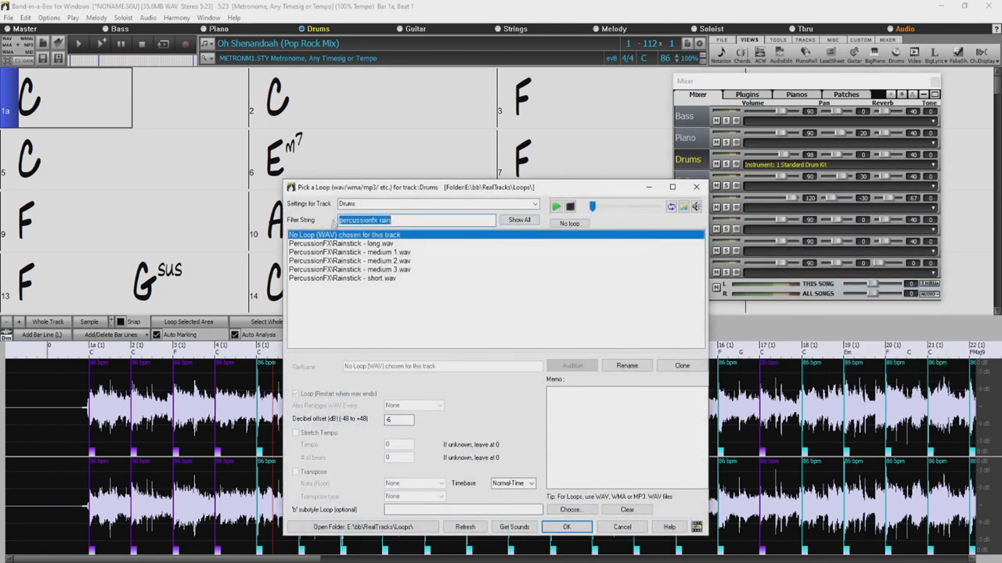
{"action": "left_click", "coordinate": [380, 245]}
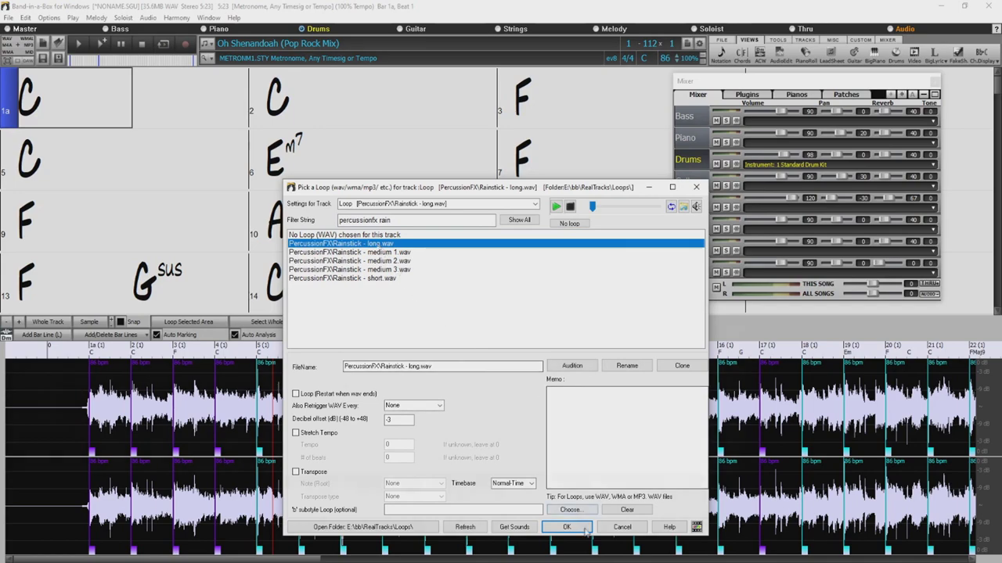
{"action": "left_click", "coordinate": [567, 527]}
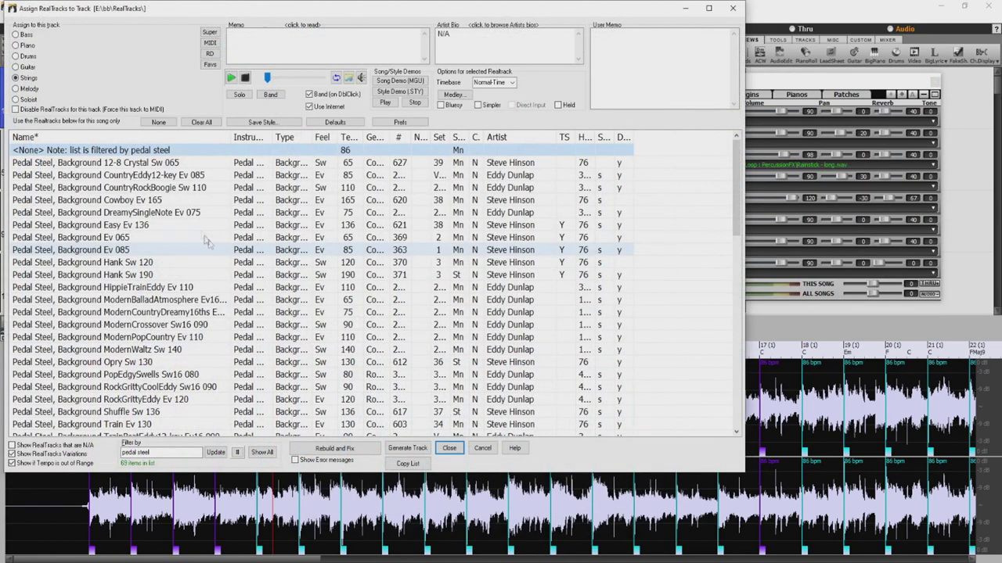
{"action": "left_click", "coordinate": [164, 177]}
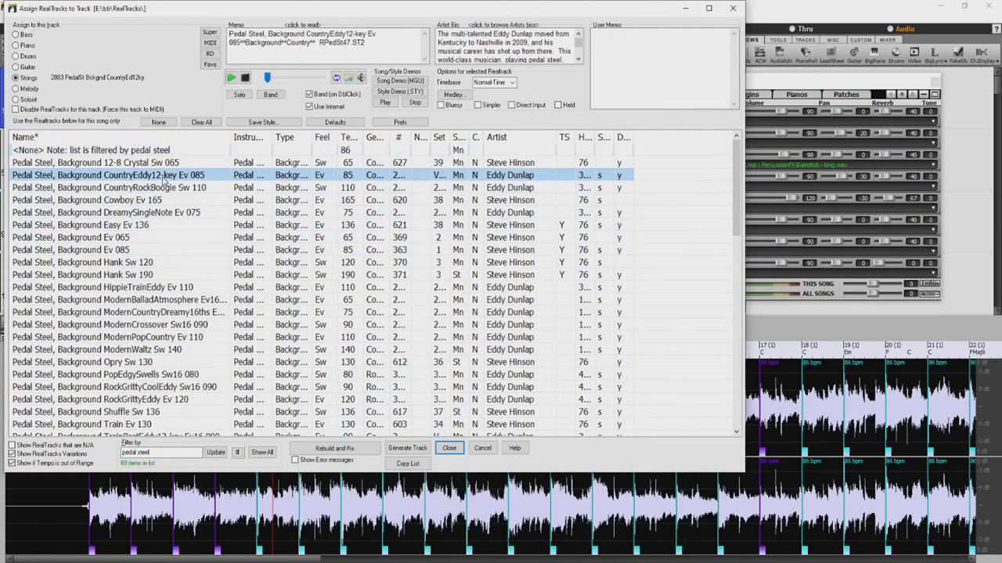
Step: Close the Assign RealTracks dialog so the Pedal Steel RealTrack generates on the Strings track
{"action": "left_click", "coordinate": [449, 448]}
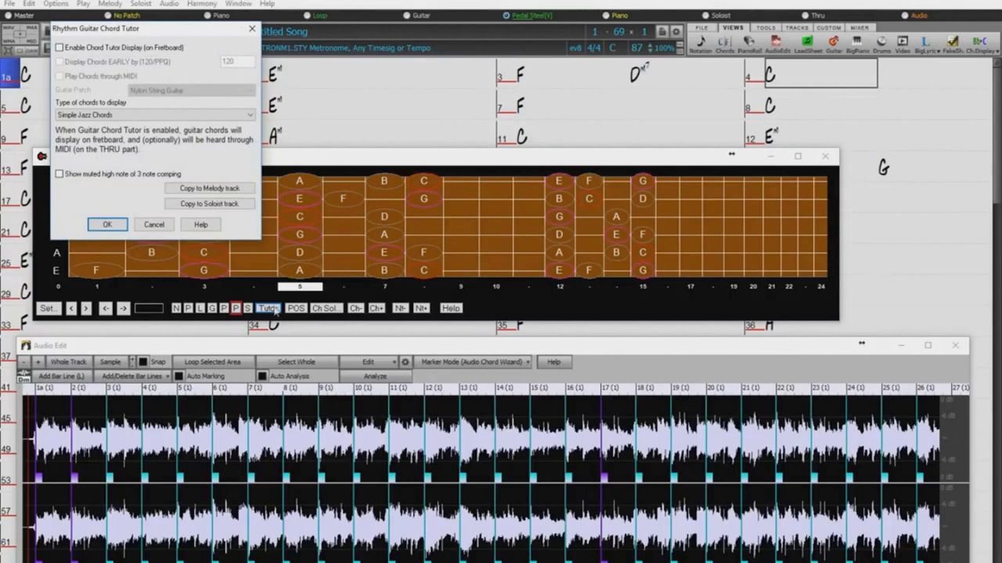
Step: Enable the Chord Tutor display with Folk Guitar - Simple chord shapes
{"action": "left_click", "coordinate": [61, 48]}
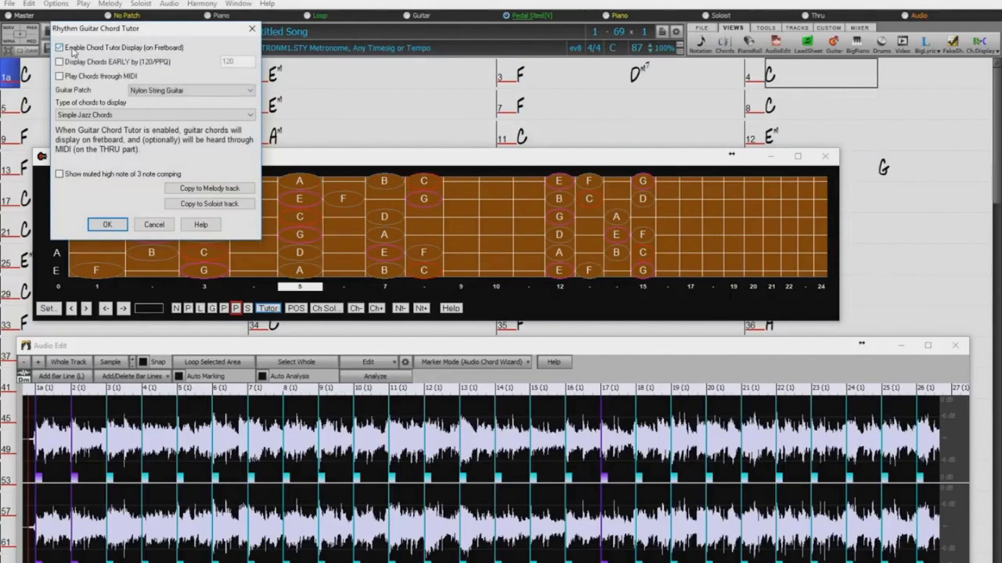
{"action": "left_click", "coordinate": [100, 114]}
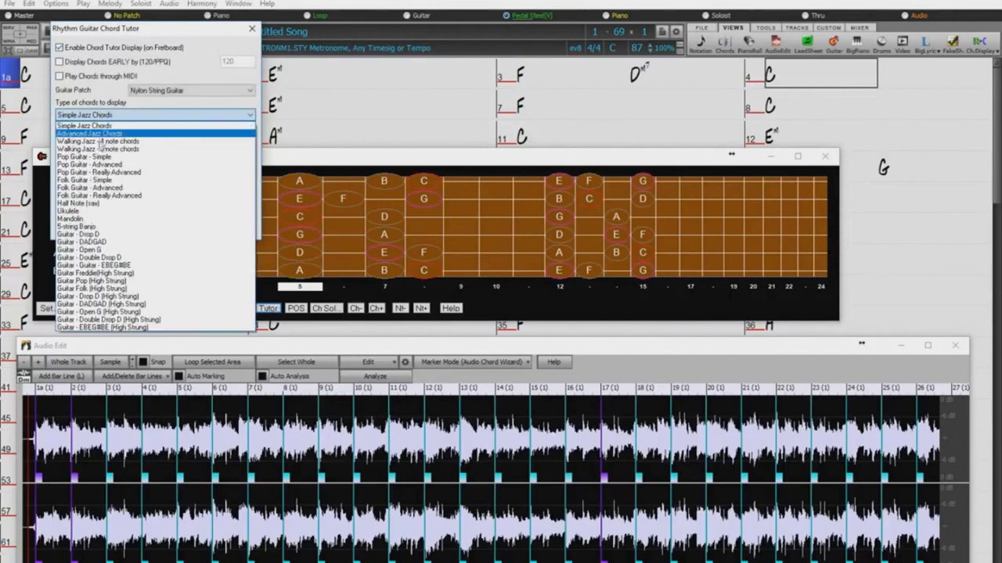
{"action": "left_click", "coordinate": [109, 180]}
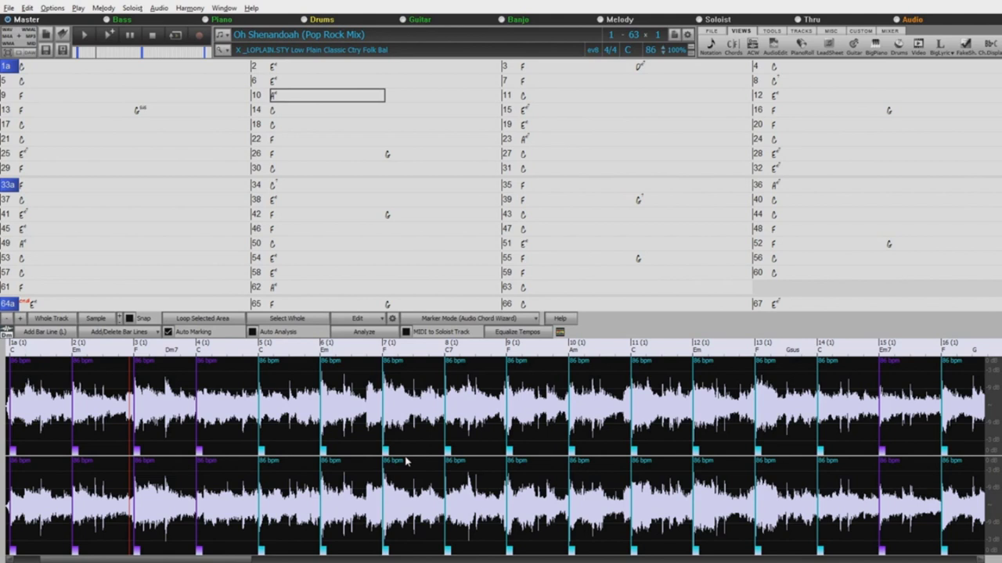
Step: Enable MIDI to Soloist Track and re-analyze the audio to transcribe it
{"action": "left_click", "coordinate": [406, 332]}
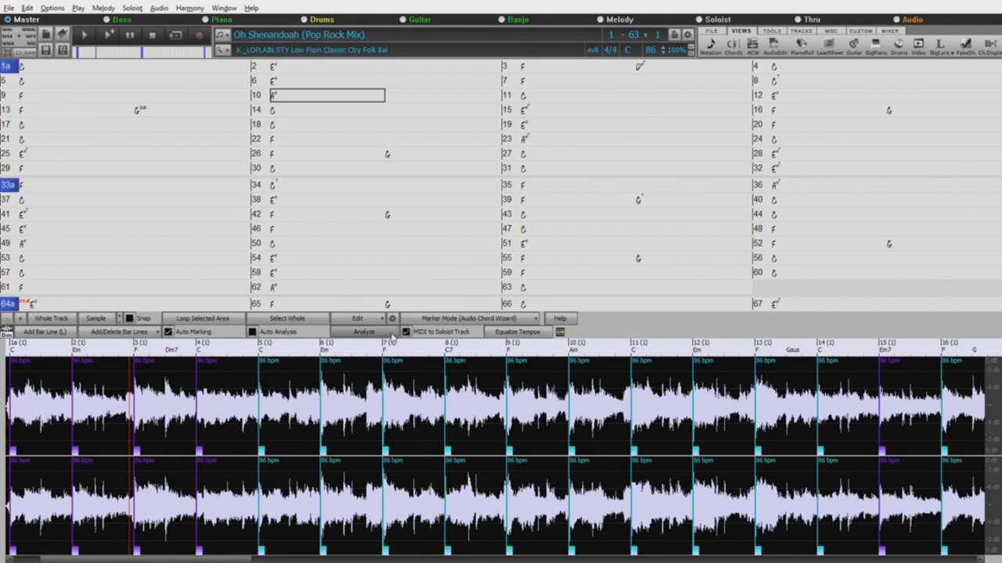
{"action": "left_click", "coordinate": [375, 333]}
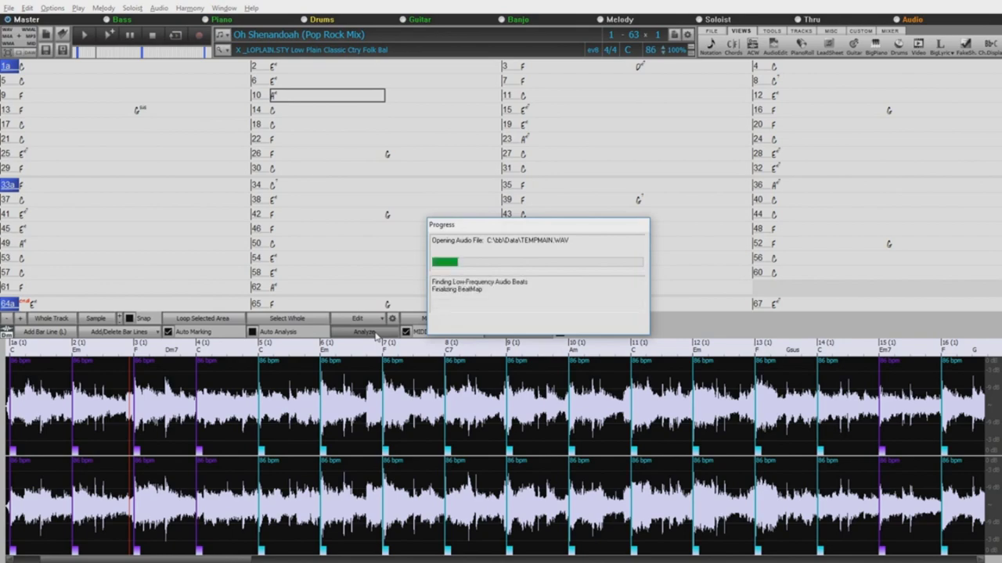